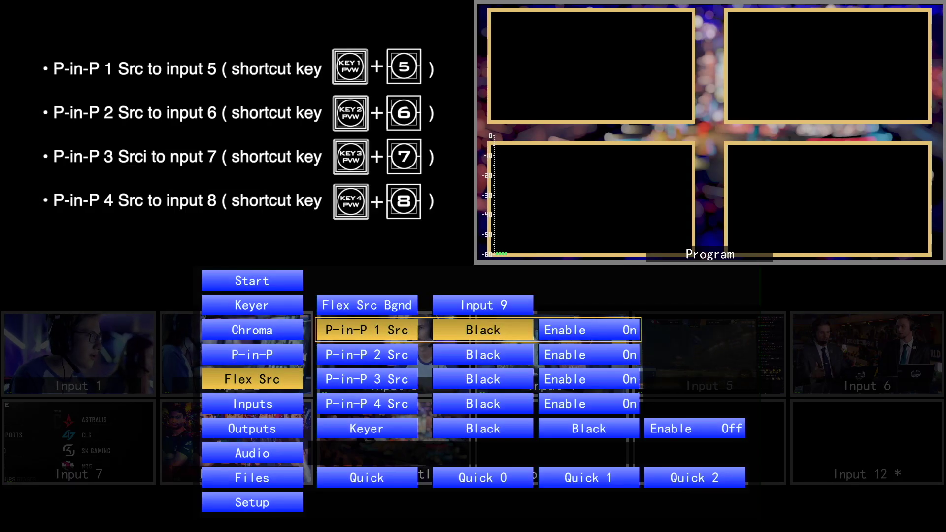
Step: In Flex Src, set the P-in-P 1–4 sources to Inputs 5, 6, 7 and 8
{"action": "key", "text": "Right"}
{"action": "key", "text": "Right"}
{"action": "key", "text": "Right"}
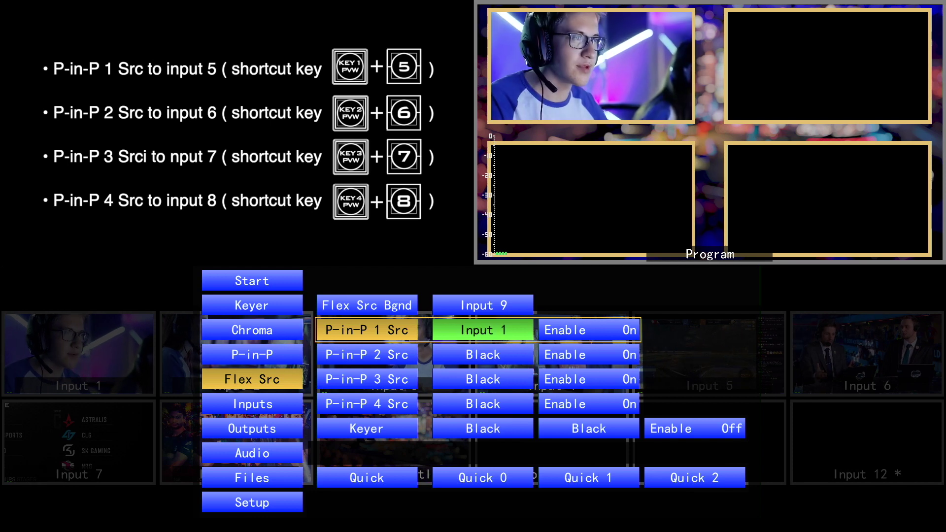
{"action": "key", "text": "Right"}
{"action": "key", "text": "Right"}
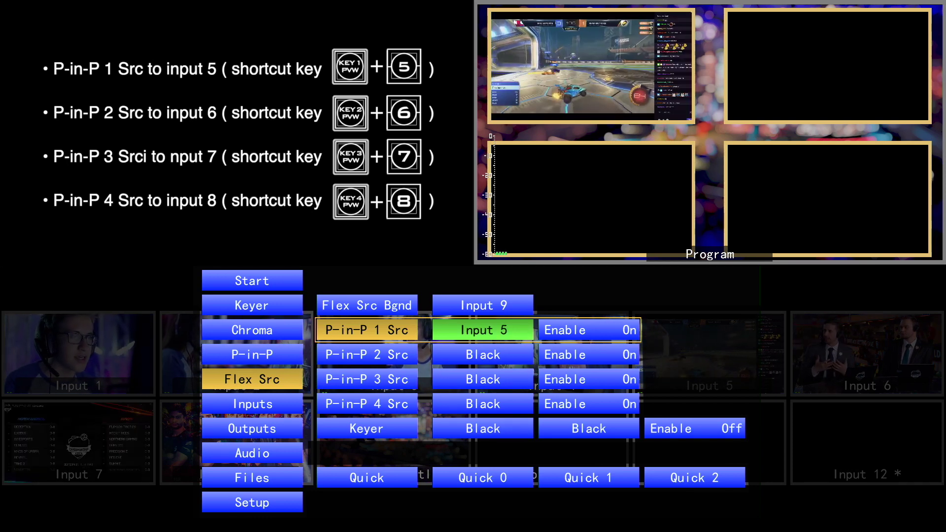
{"action": "key", "text": "Down"}
{"action": "key", "text": "Right"}
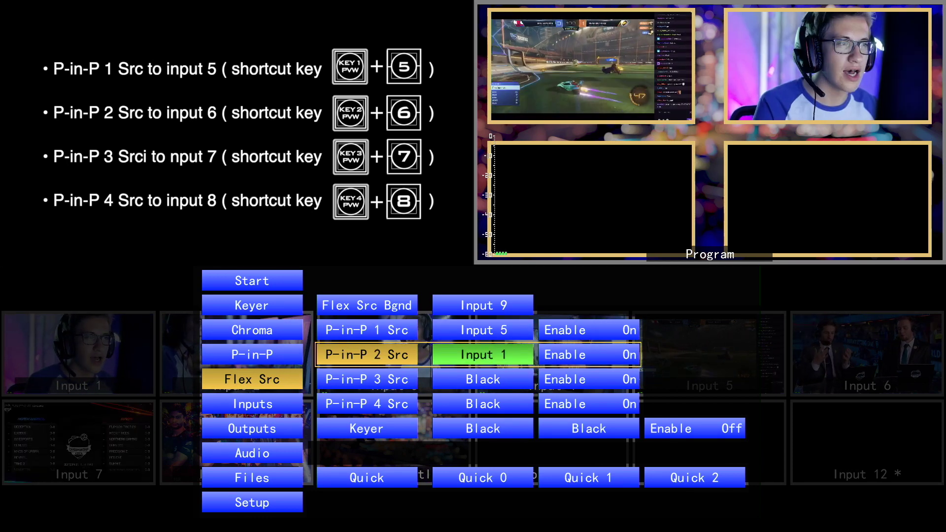
{"action": "key", "text": "Right"}
{"action": "key", "text": "Right"}
{"action": "key", "text": "Right"}
{"action": "key", "text": "Right"}
{"action": "key", "text": "Right"}
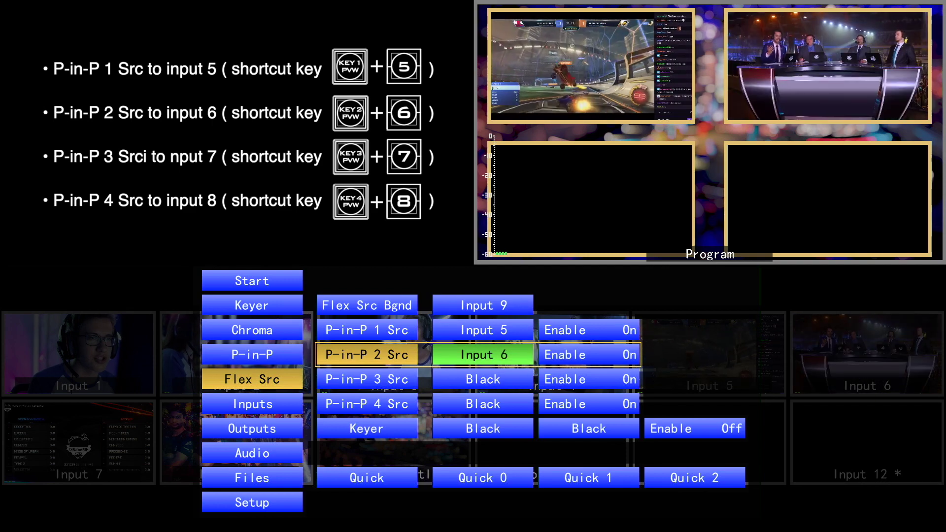
{"action": "key", "text": "Down"}
{"action": "key", "text": "Right"}
{"action": "key", "text": "Right"}
{"action": "key", "text": "Right"}
{"action": "key", "text": "Right"}
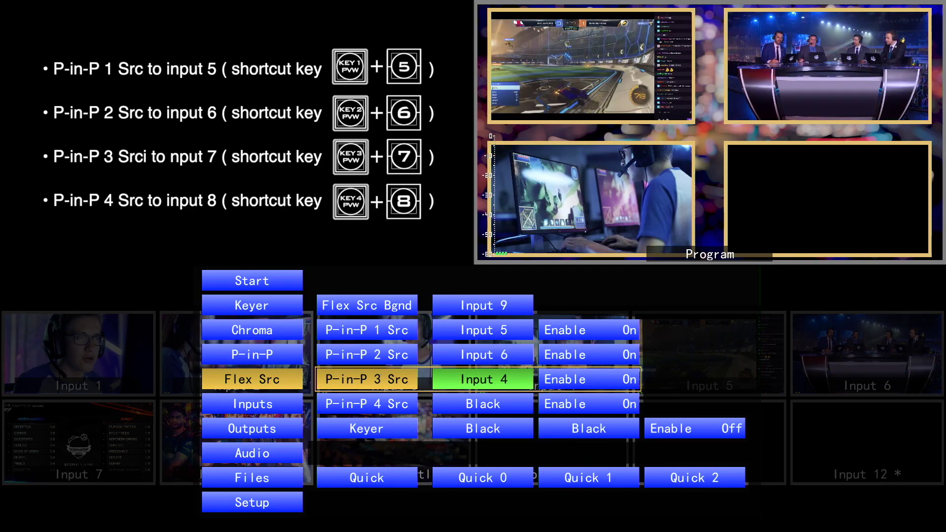
{"action": "key", "text": "Right"}
{"action": "key", "text": "Right"}
{"action": "key", "text": "Right"}
{"action": "key", "text": "Down"}
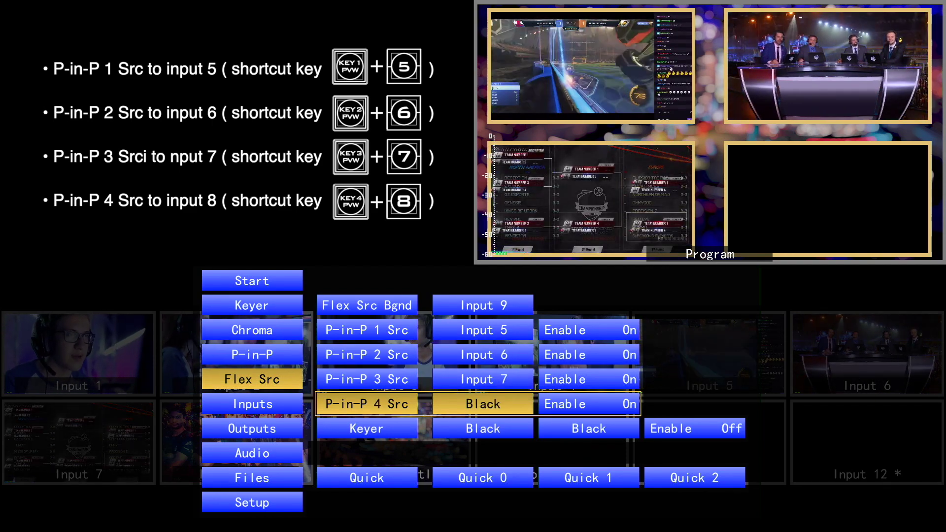
{"action": "key", "text": "Right"}
{"action": "key", "text": "Right"}
{"action": "key", "text": "Right"}
{"action": "key", "text": "Right"}
{"action": "key", "text": "Right"}
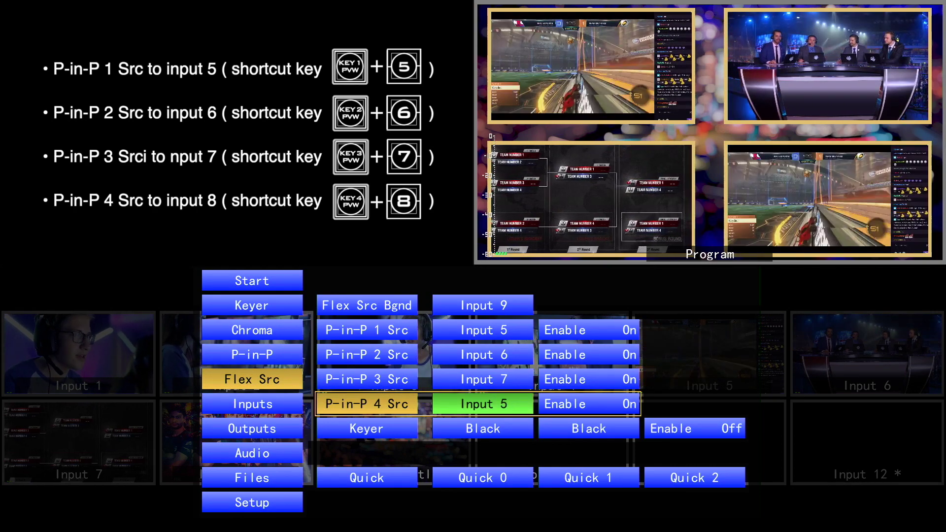
{"action": "key", "text": "Right"}
{"action": "key", "text": "Right"}
{"action": "key", "text": "Right"}
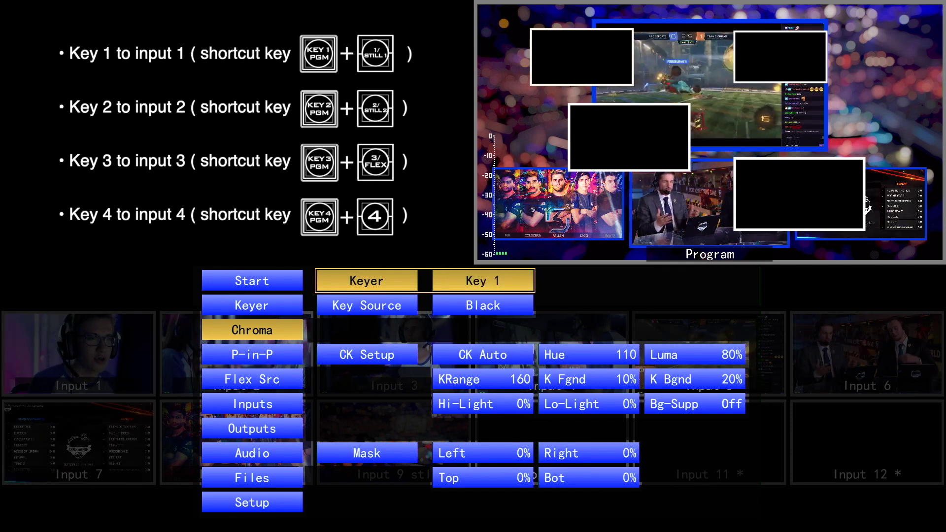
Step: Go through the Key Source settings for Keys 1, 2 and 3 in the Keyer menu
{"action": "key", "text": "Down"}
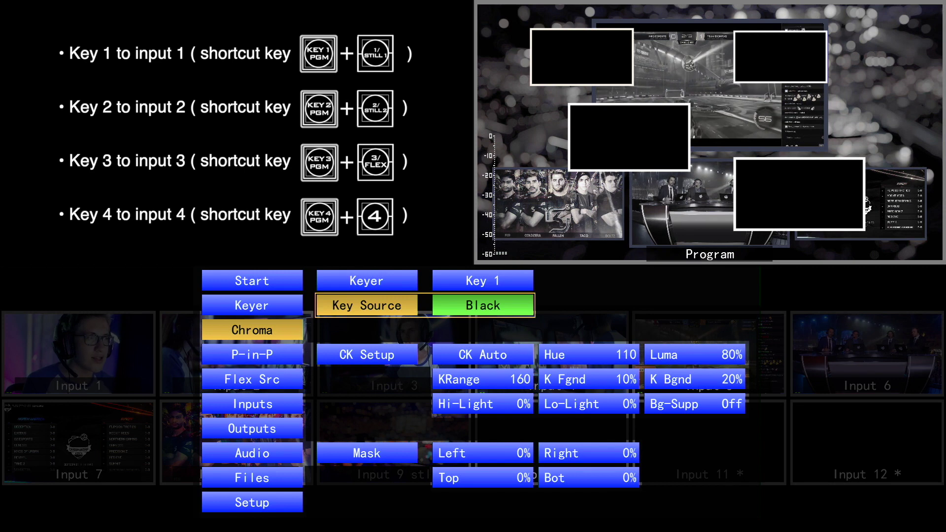
{"action": "key", "text": "Up"}
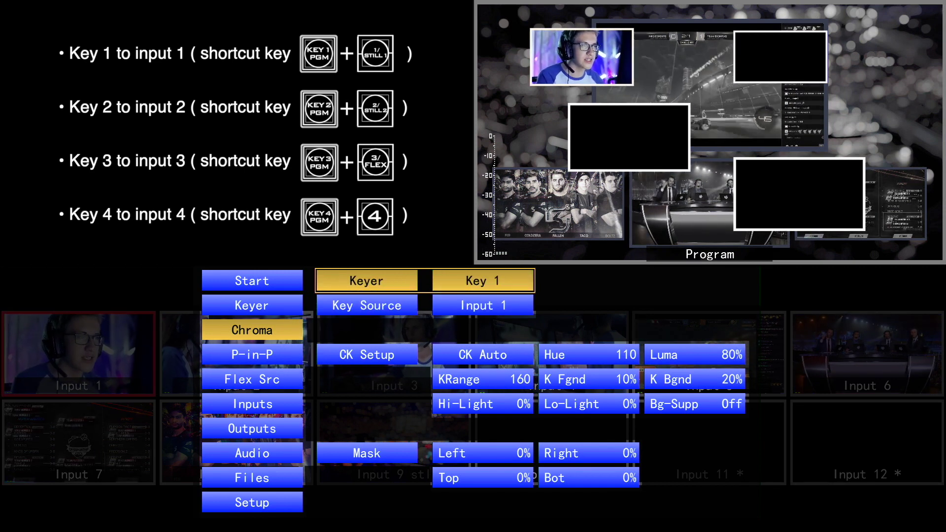
{"action": "key", "text": "Down"}
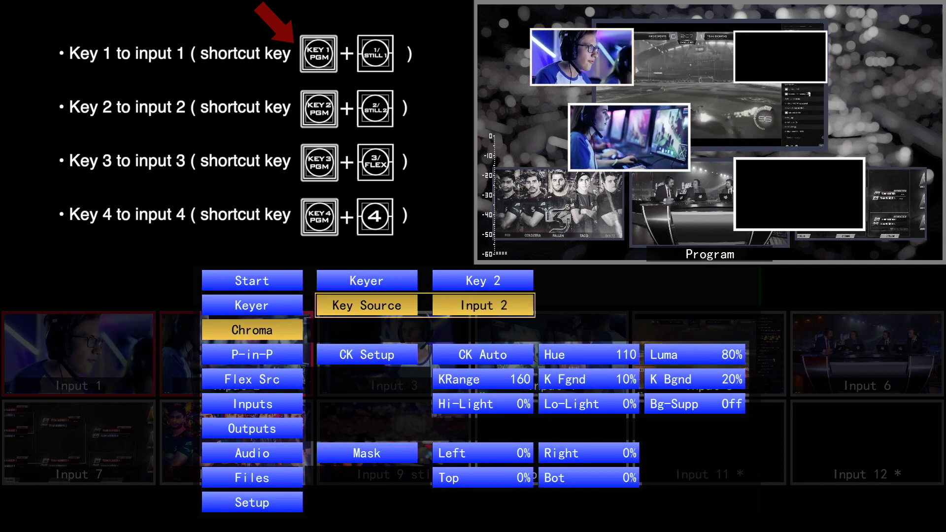
{"action": "key", "text": "Up"}
{"action": "key", "text": "Down"}
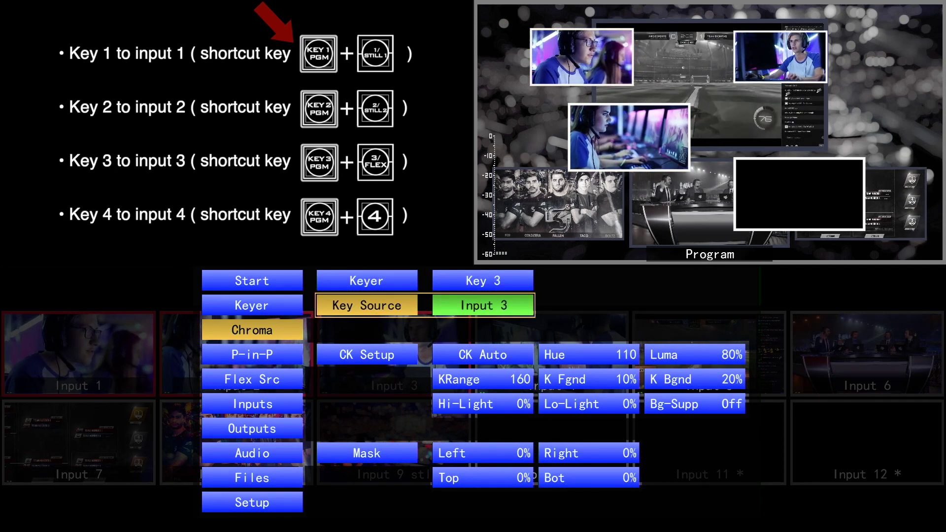
{"action": "key", "text": "Up"}
Step: Set Key 4's source to Input 4 and confirm it
{"action": "key", "text": "Right"}
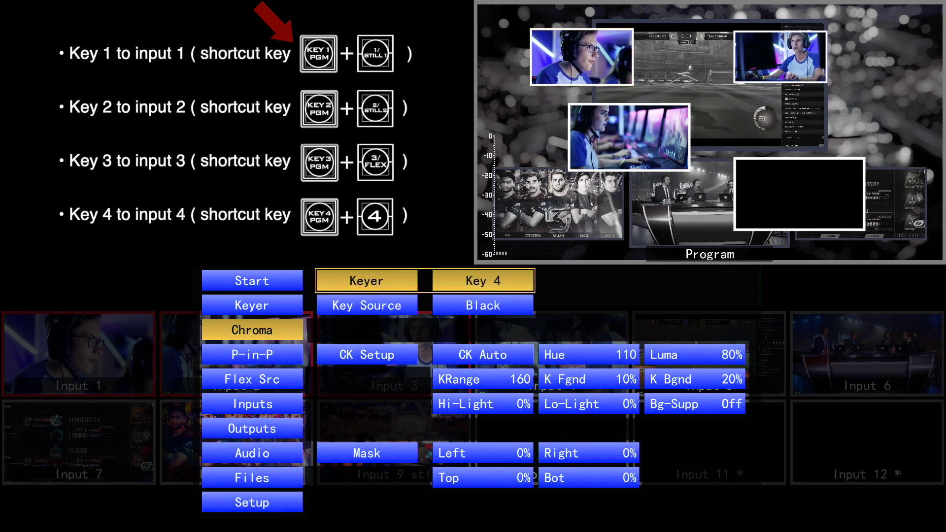
{"action": "key", "text": "Down"}
{"action": "key", "text": "Right"}
{"action": "key", "text": "Right"}
{"action": "key", "text": "Right"}
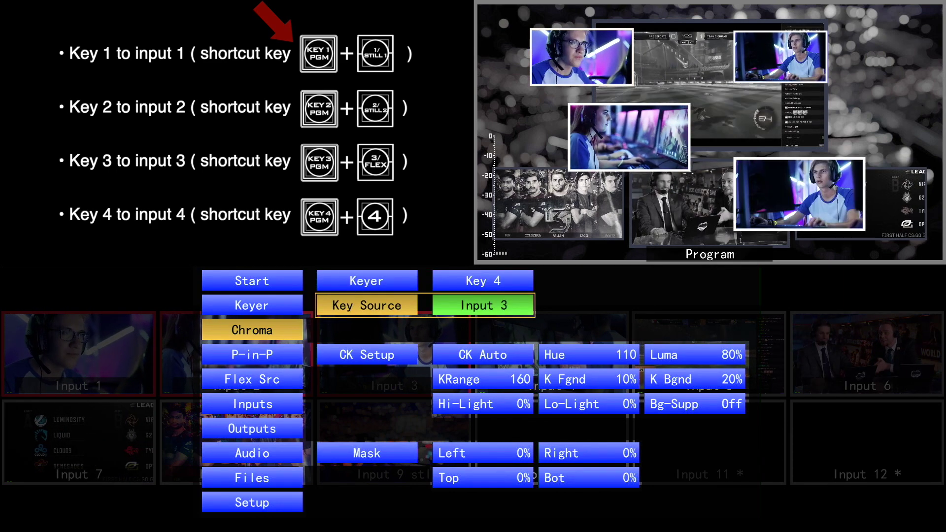
{"action": "key", "text": "Right"}
{"action": "key", "text": "Return"}
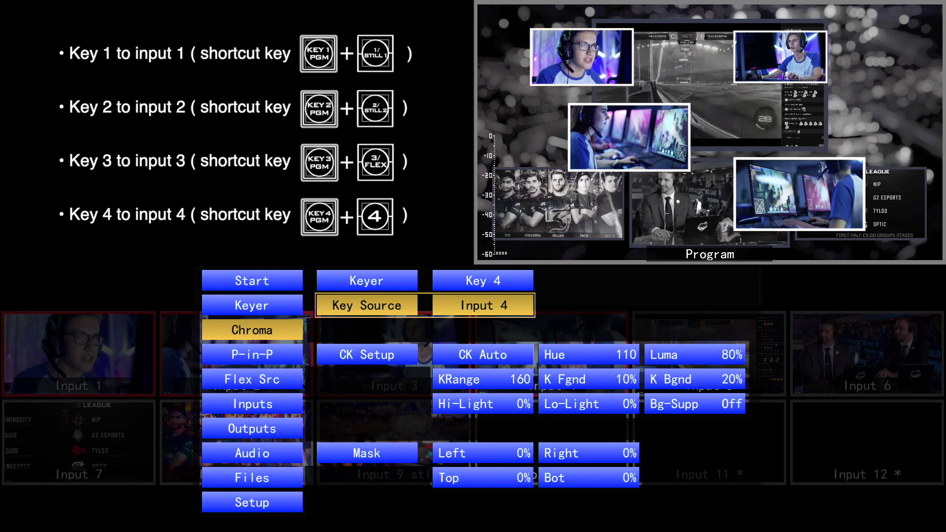